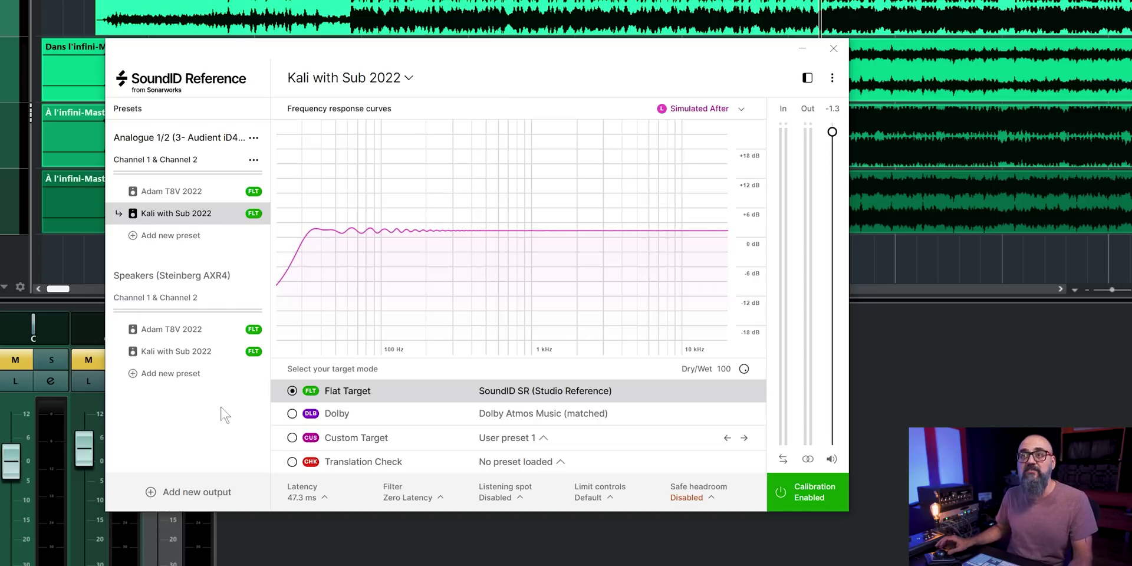
- Audition the Adam T8V 2022 preset, then go back to Kali with Sub 2022
mouse_move(207, 200)
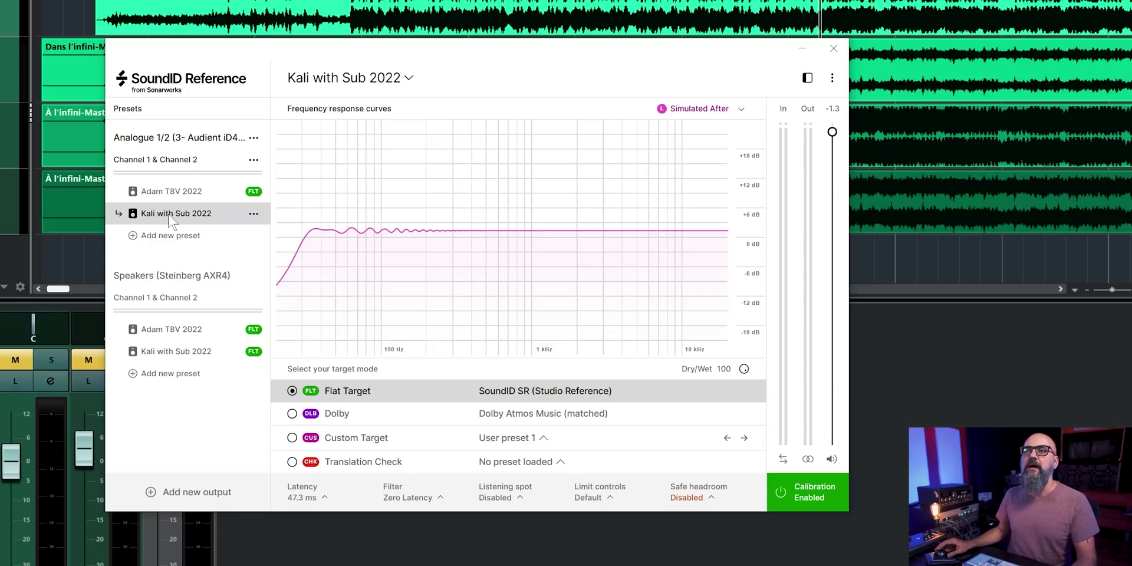
click(163, 193)
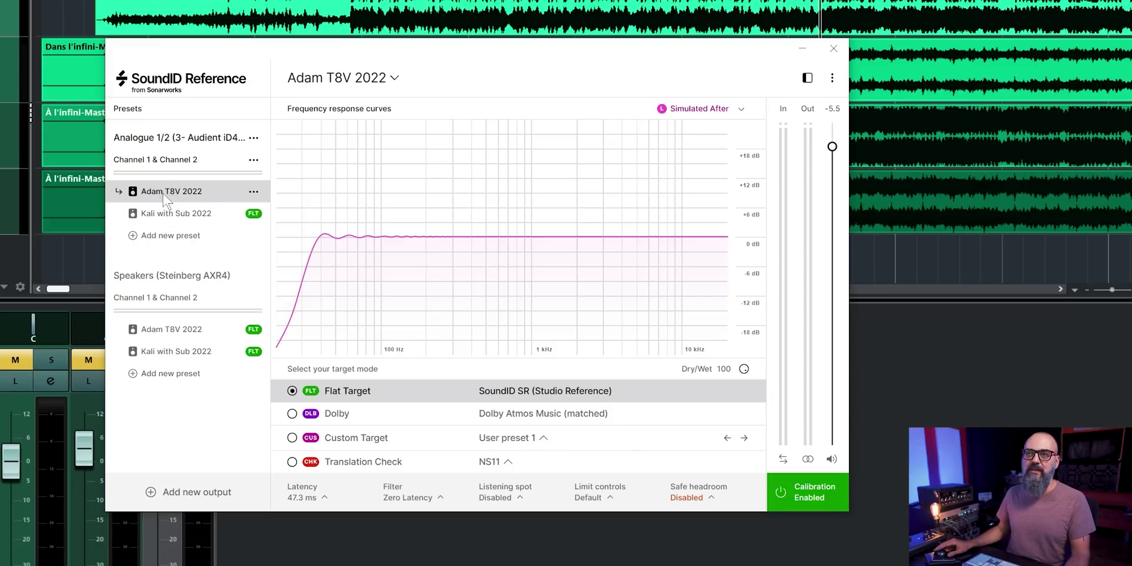
click(163, 215)
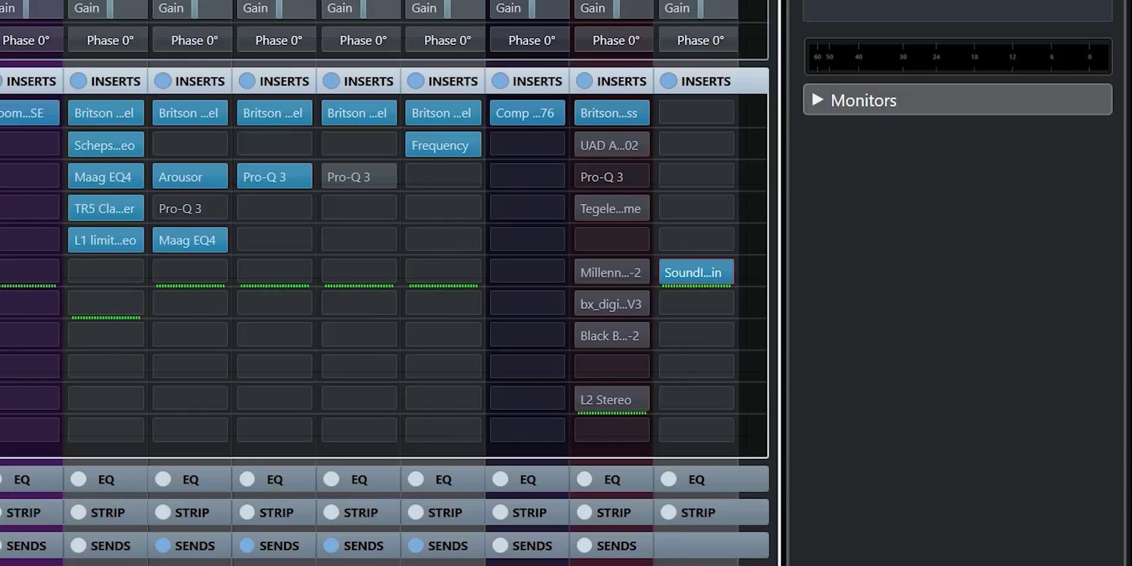
- Open the SoundID Reference editor from the Control Room insert slot
click(664, 266)
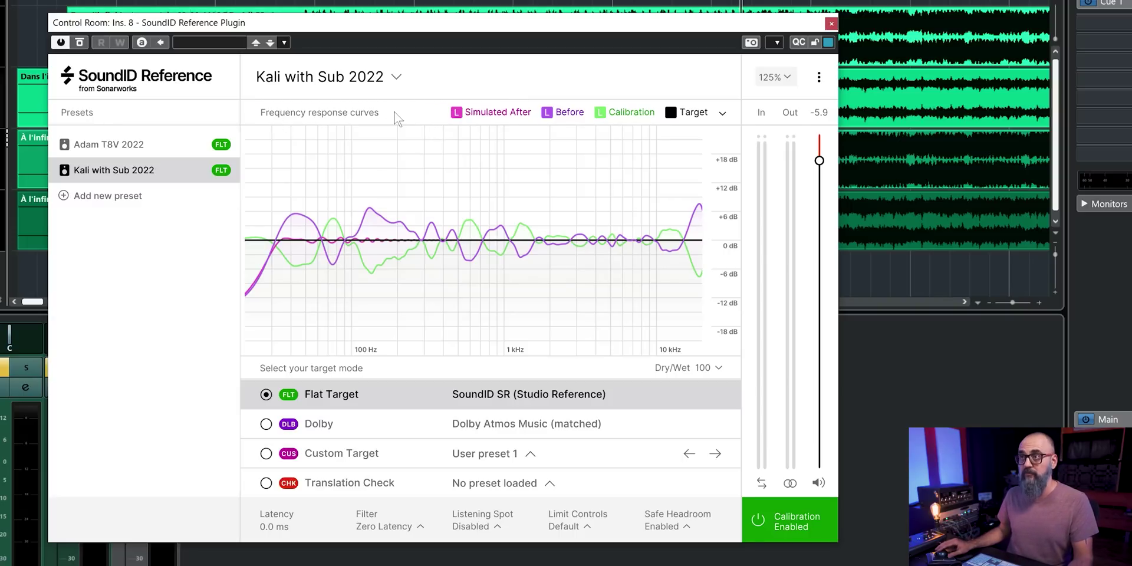
- Uncheck Calibration in the frequency response curves list, leaving the graph visible
click(419, 106)
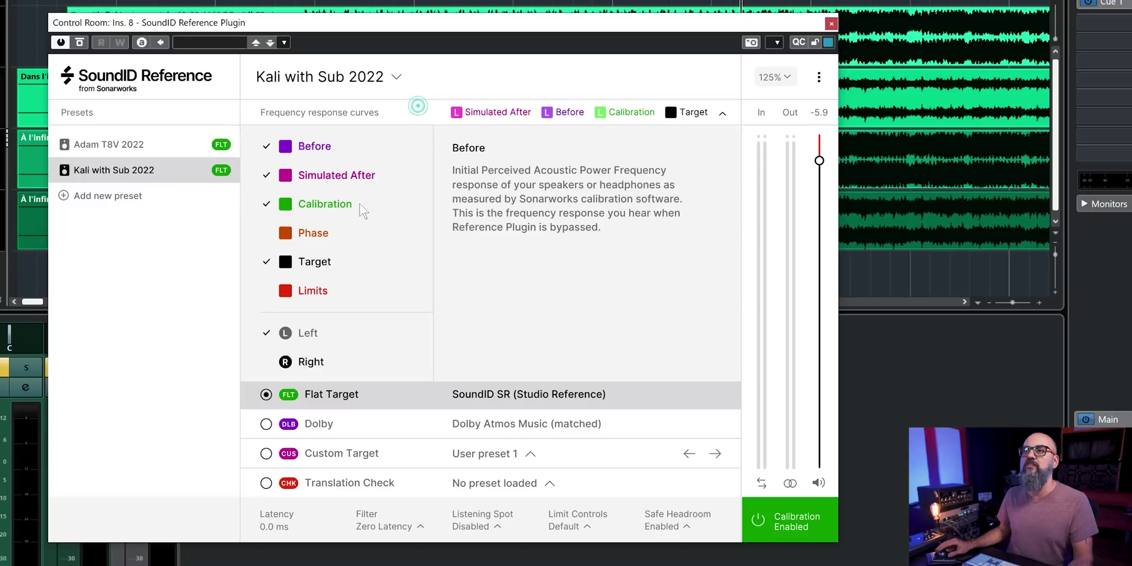
click(267, 204)
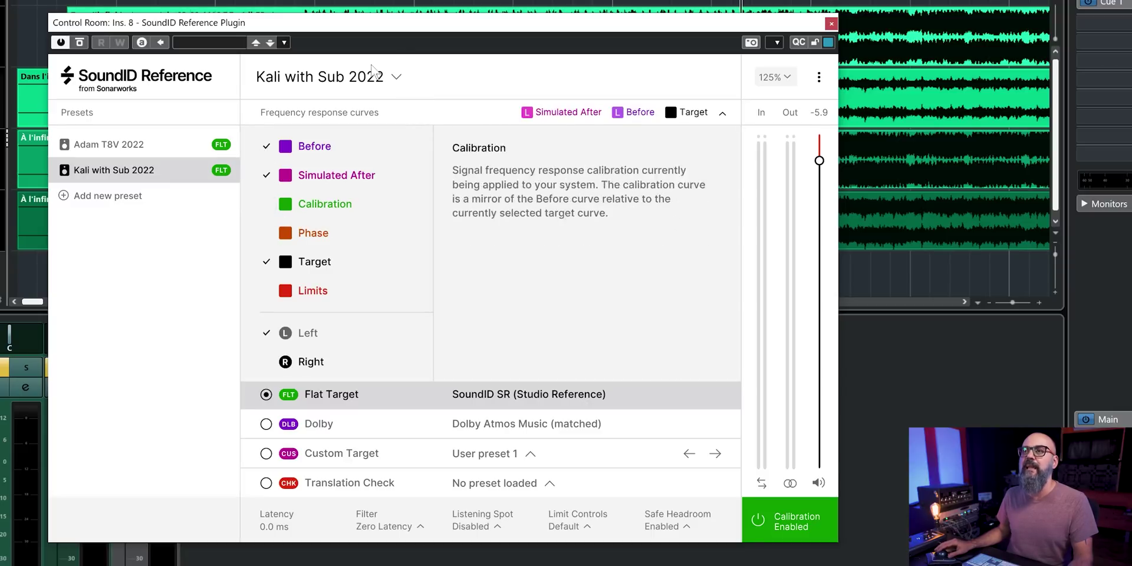
click(417, 69)
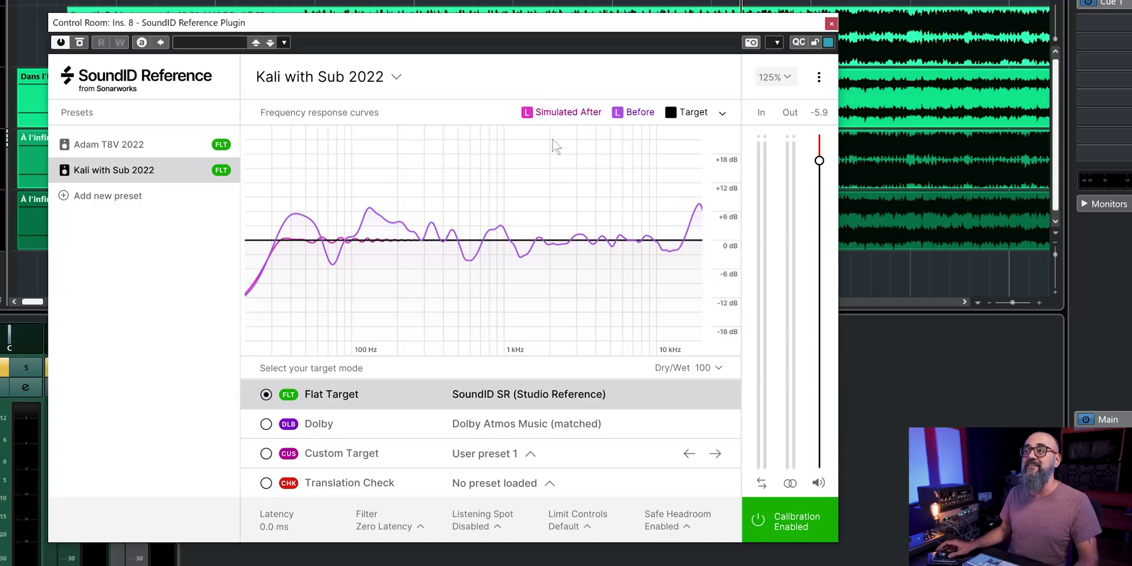
- Re-enable the Calibration curve in the frequency response curves list and return to the graph
click(483, 113)
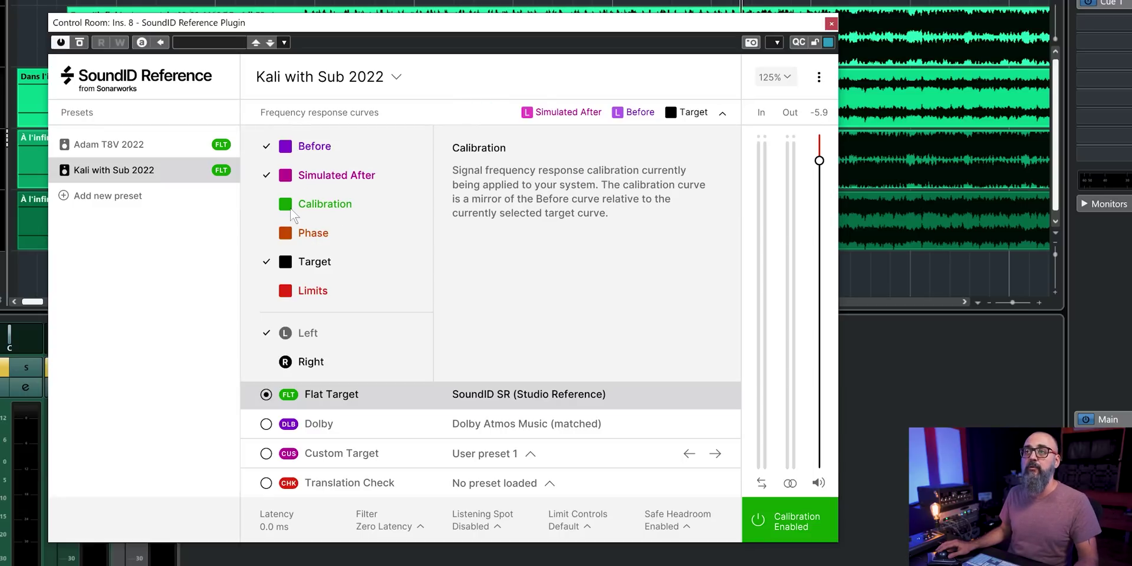
click(356, 89)
click(199, 337)
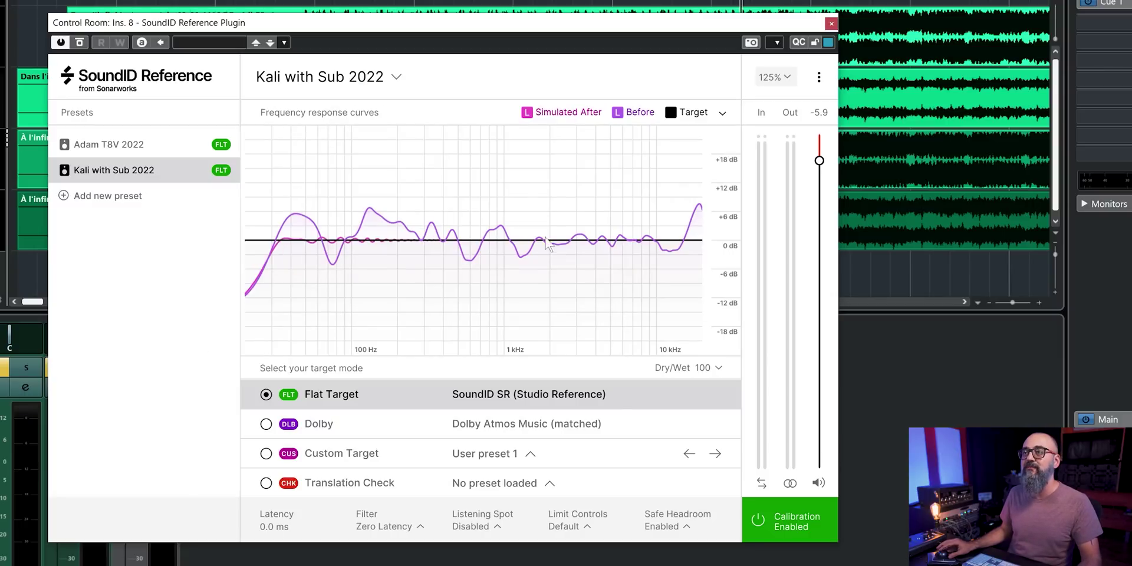
click(380, 122)
click(289, 208)
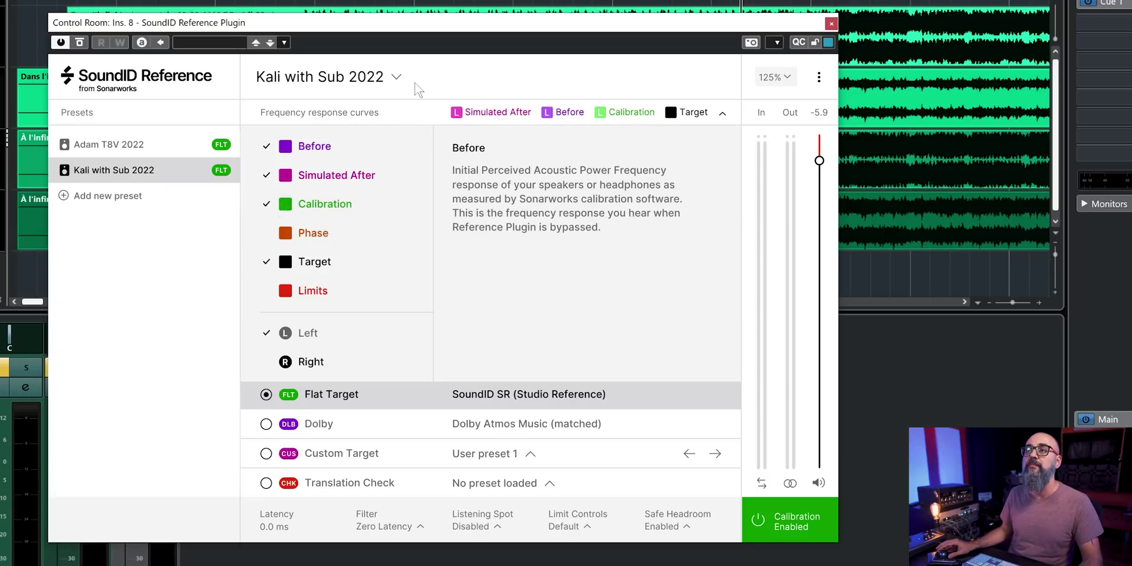
click(222, 381)
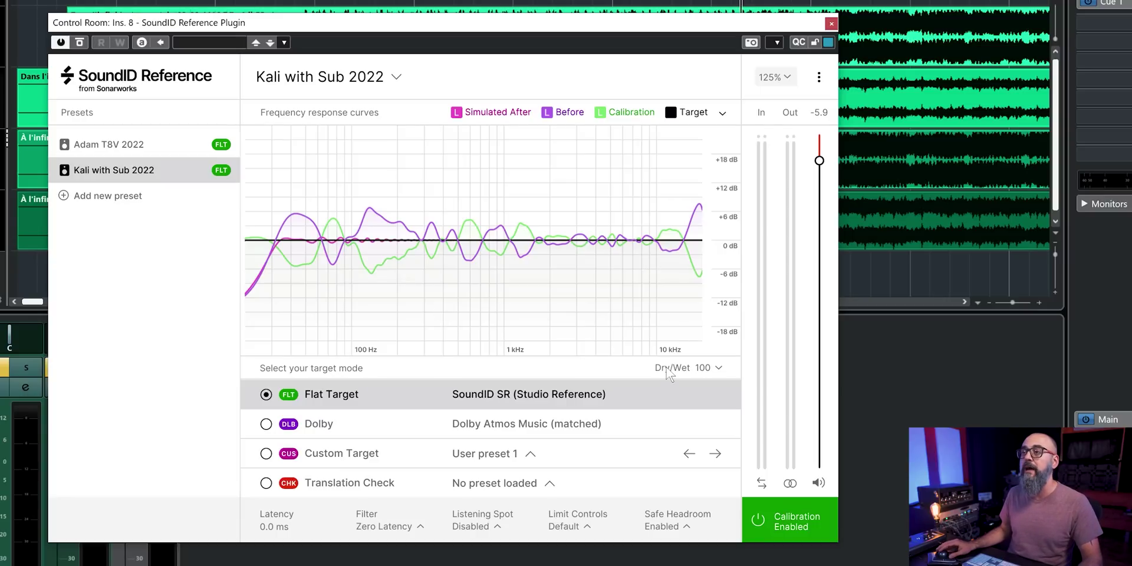
click(709, 368)
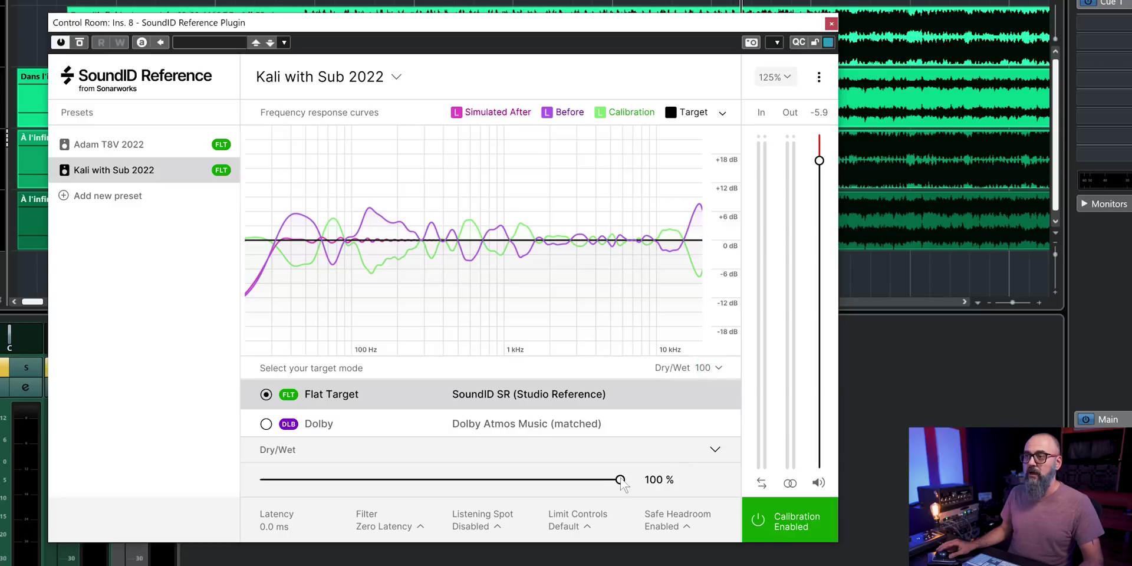
drag(621, 480, 557, 488)
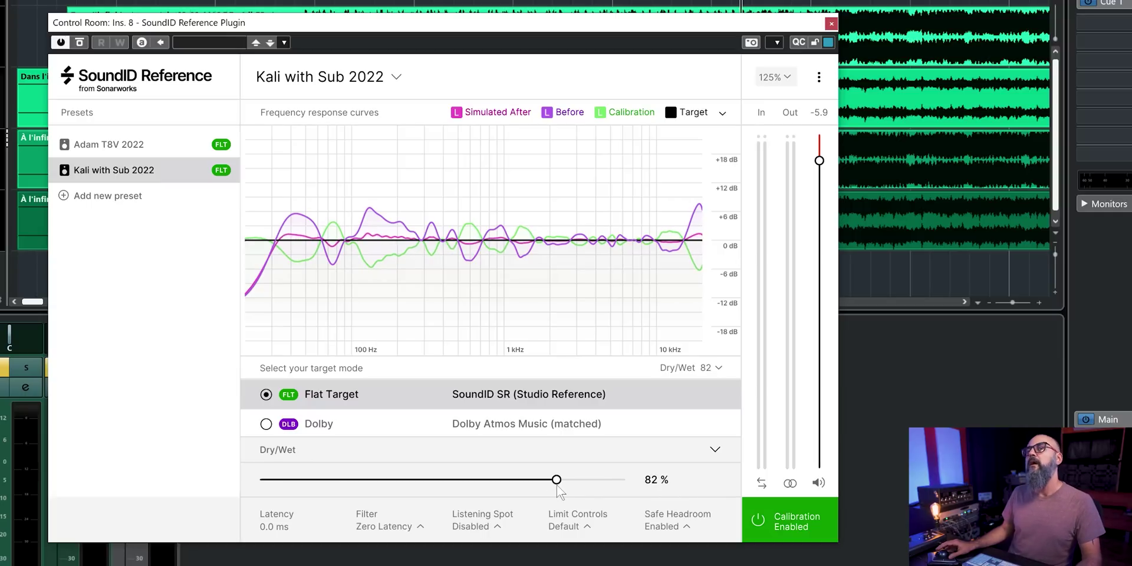
drag(558, 489, 643, 442)
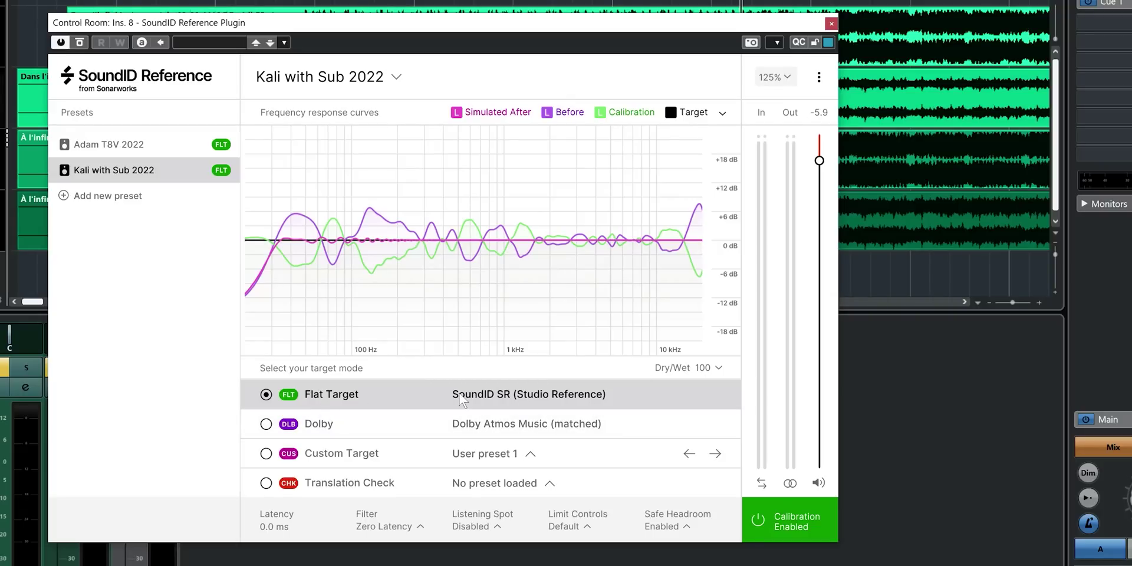
- Switch to Custom Target, move the red EQ node, and select the orange node near 2.5 kHz
click(365, 454)
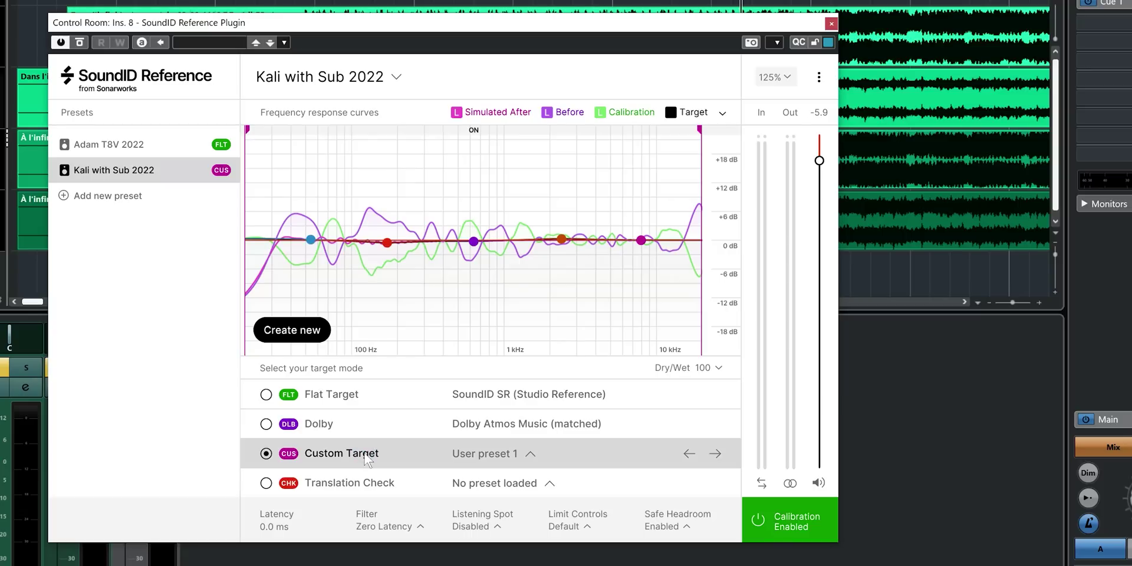
drag(386, 243, 412, 242)
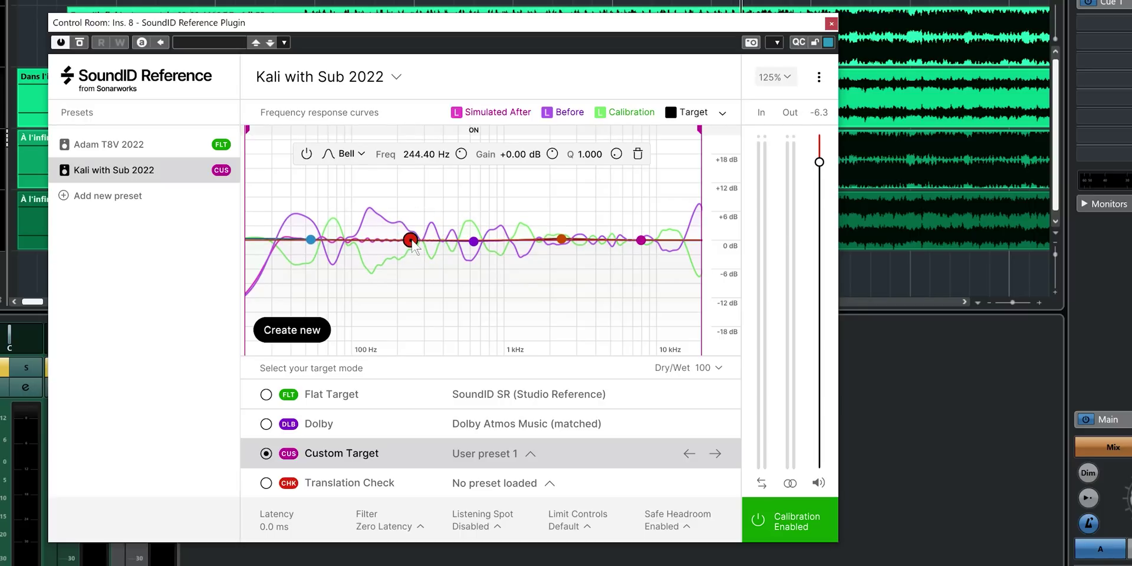
click(562, 240)
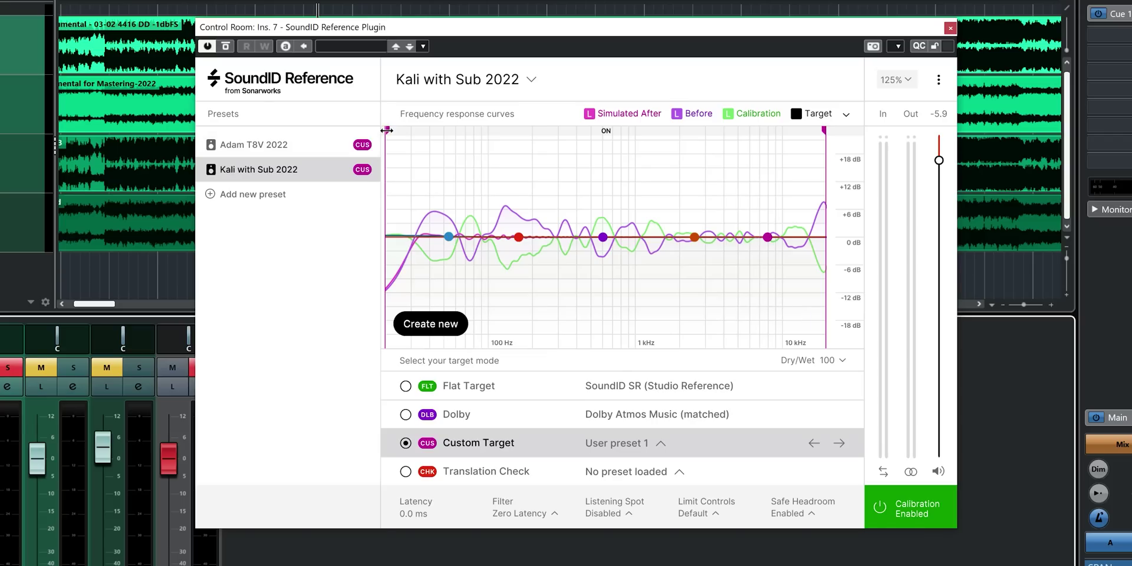
- Adjust the Freq Low and Freq High limits, ending around 266 Hz and 5.3 kHz
mouse_move(387, 130)
mouse_down()
mouse_move(648, 134)
mouse_move(386, 130)
mouse_up()
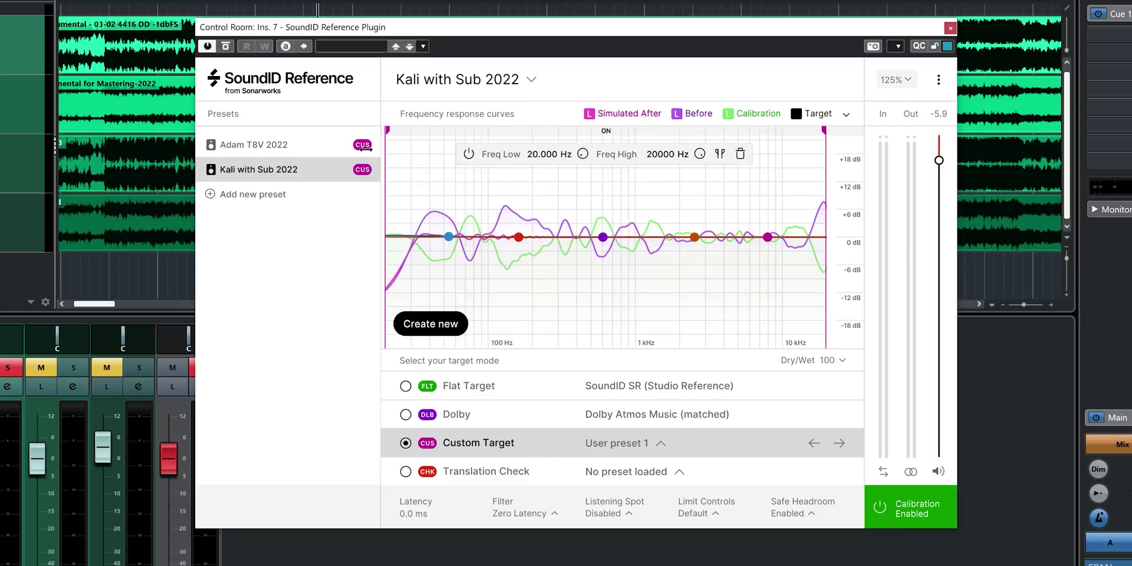
drag(824, 131, 564, 154)
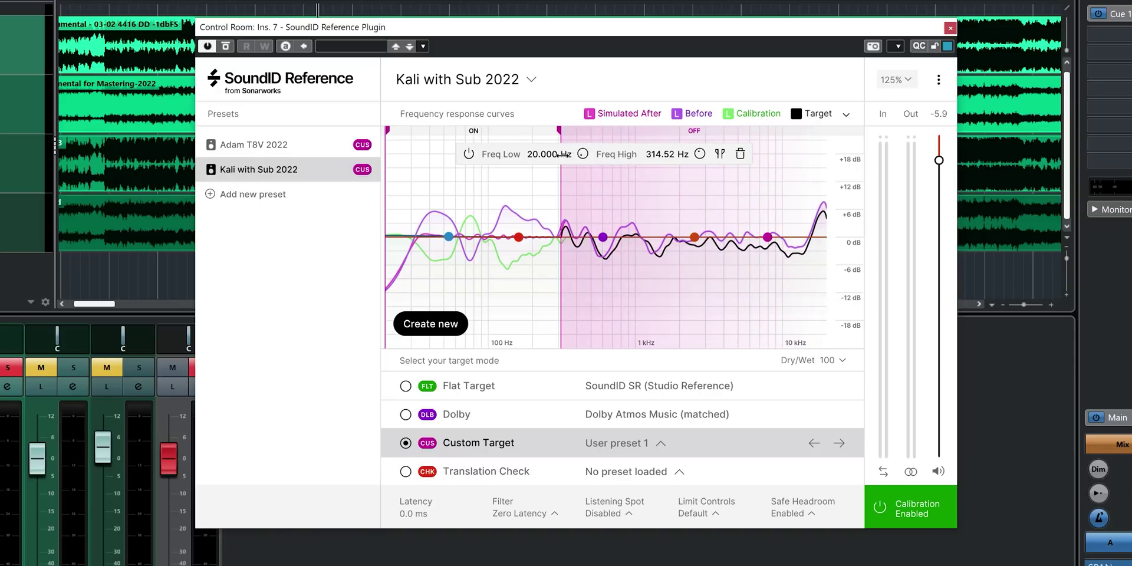
click(699, 154)
drag(387, 131, 552, 154)
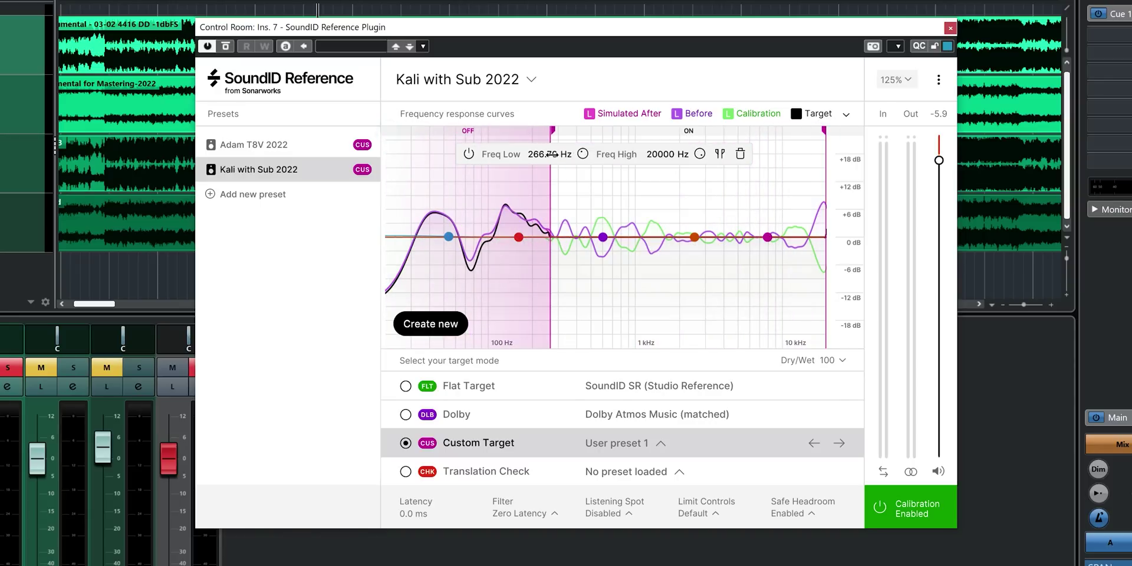
drag(826, 131, 743, 141)
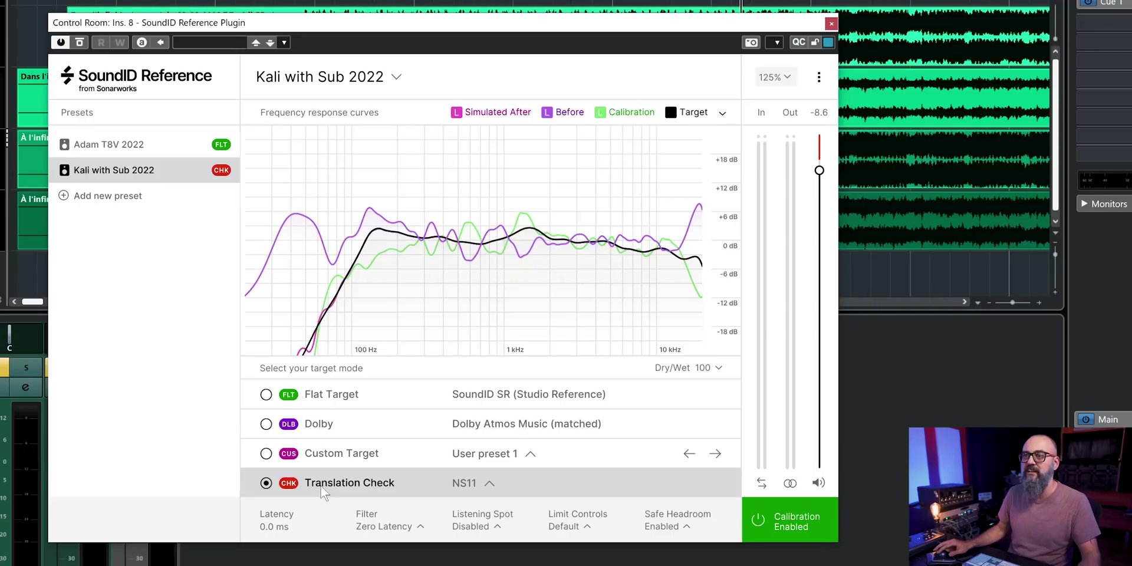
- Open the Translation Check simulation list and browse the Car simulations
click(490, 485)
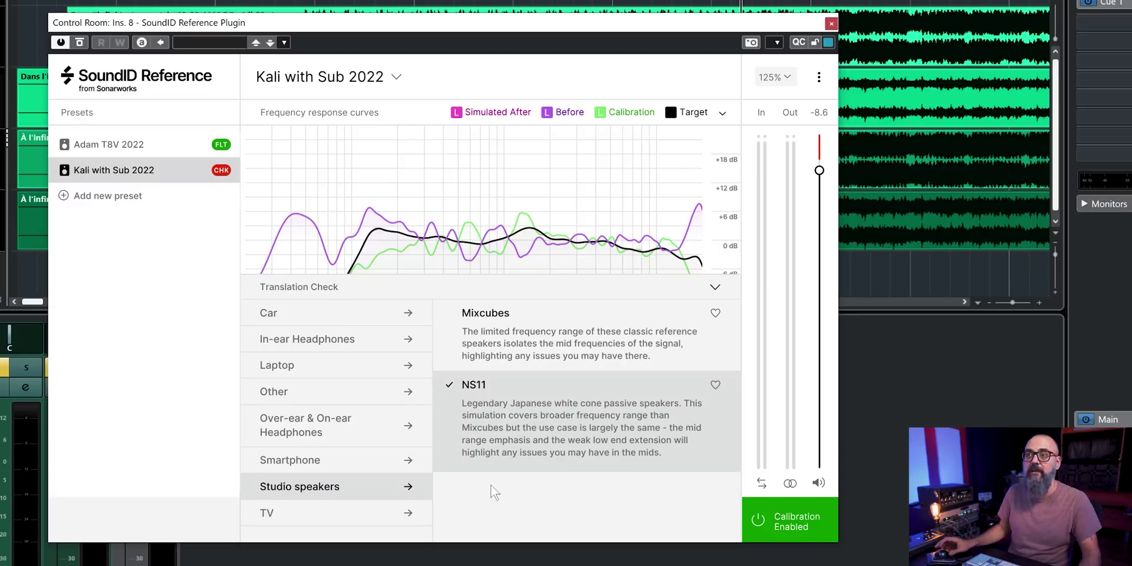
click(284, 311)
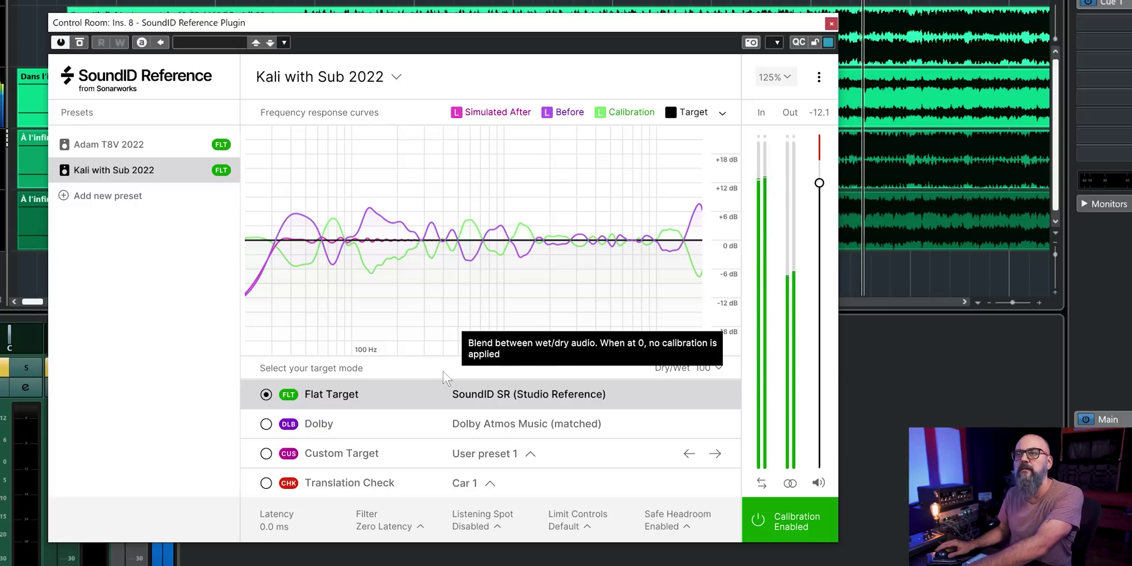
- Switch to Translation Check, start playback, and audition the Car 2 and Car 3 simulations
click(266, 483)
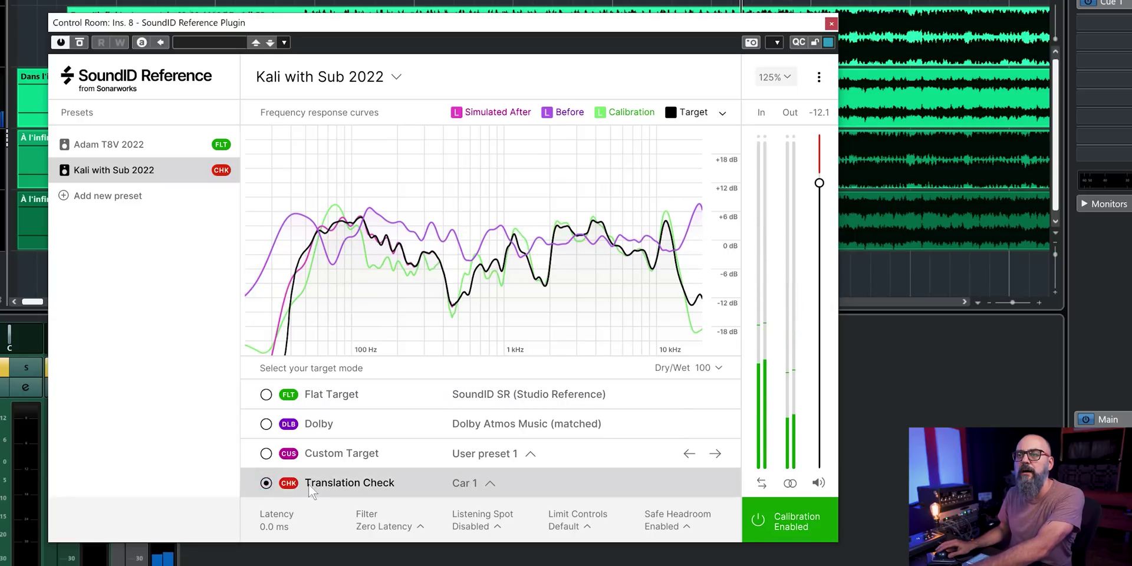
click(468, 483)
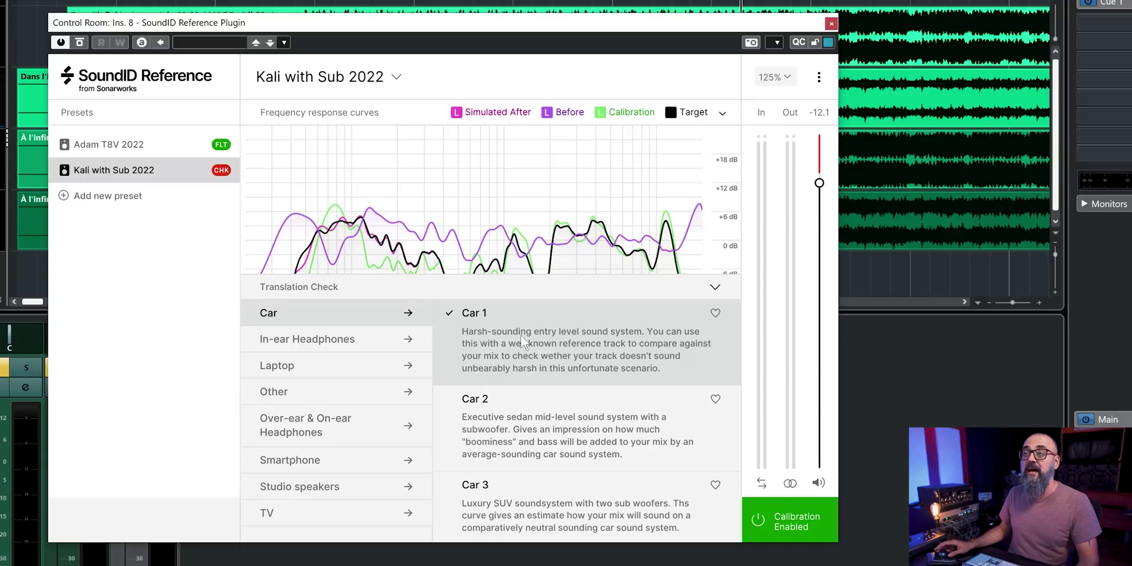
key(space)
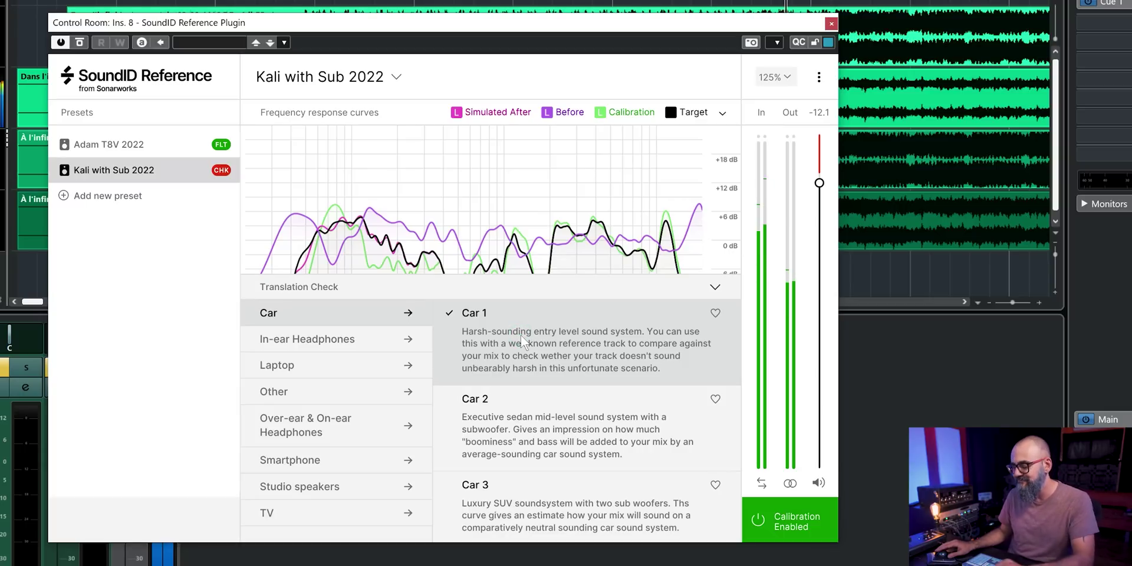
click(542, 421)
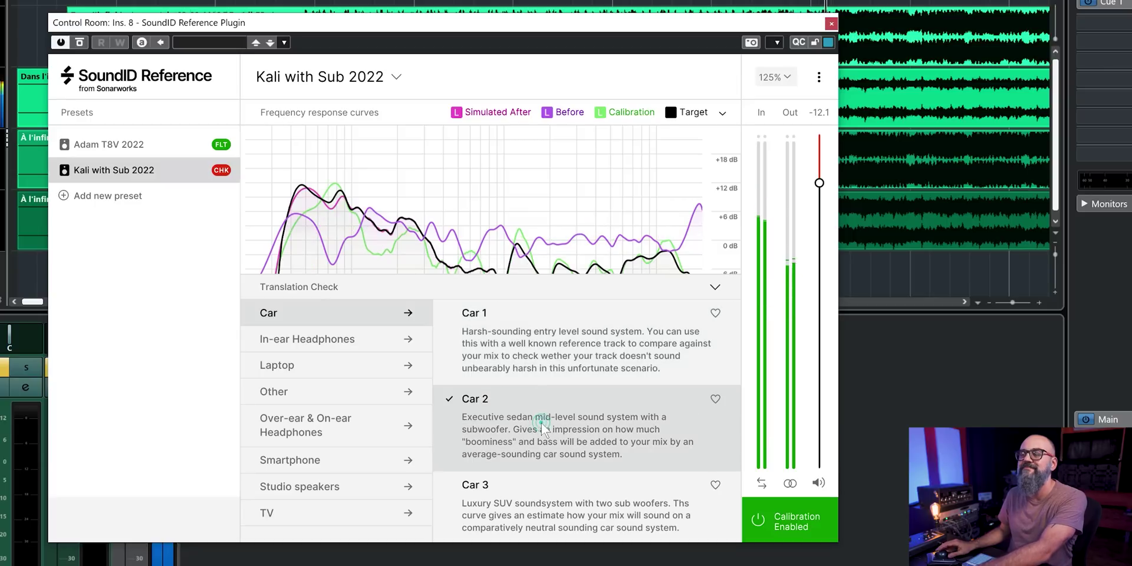
click(564, 513)
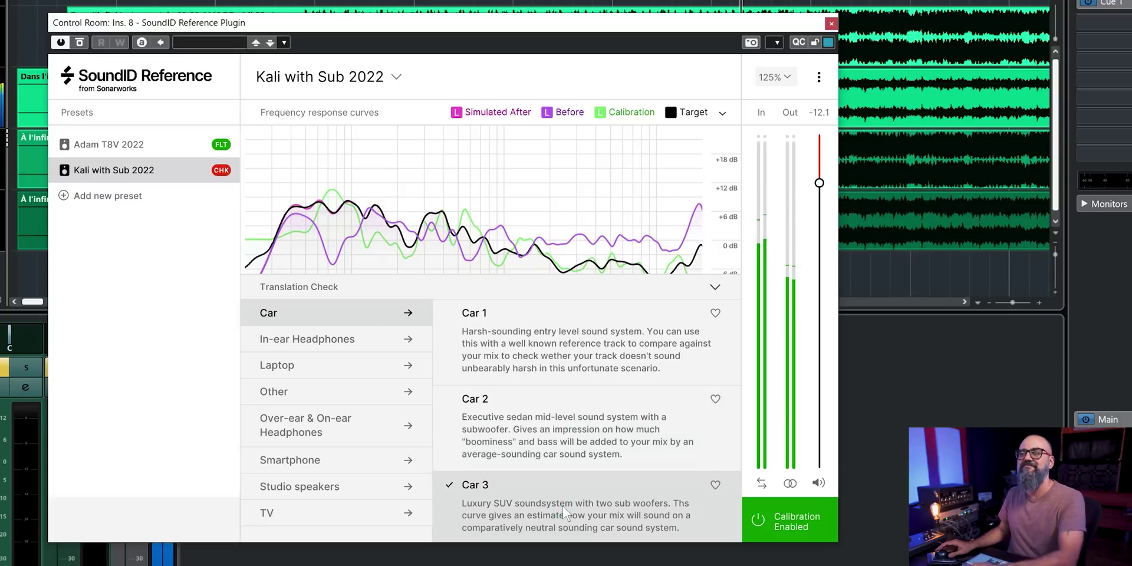
- Audition the A-pods in-ear, then the Latt 14" and MB Airy 13" laptop simulations
click(292, 339)
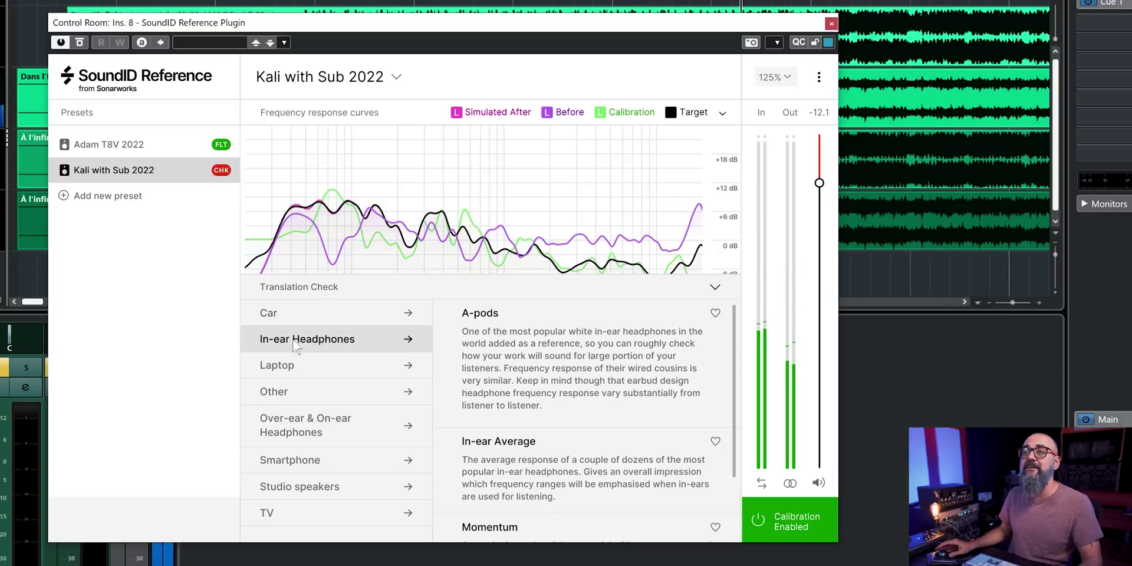
click(568, 334)
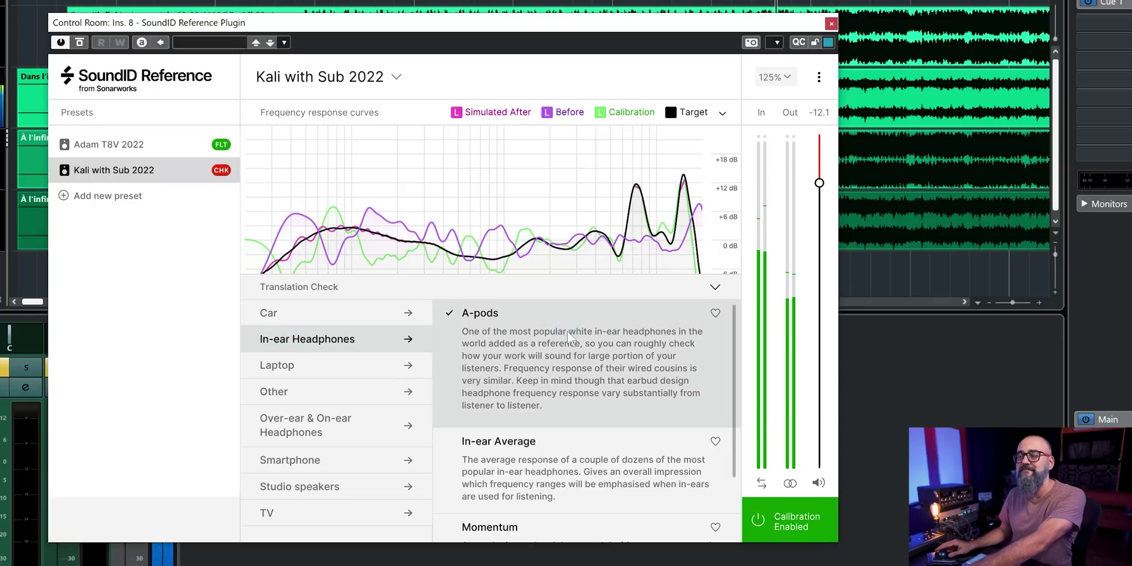
scroll(567, 333, down, 1)
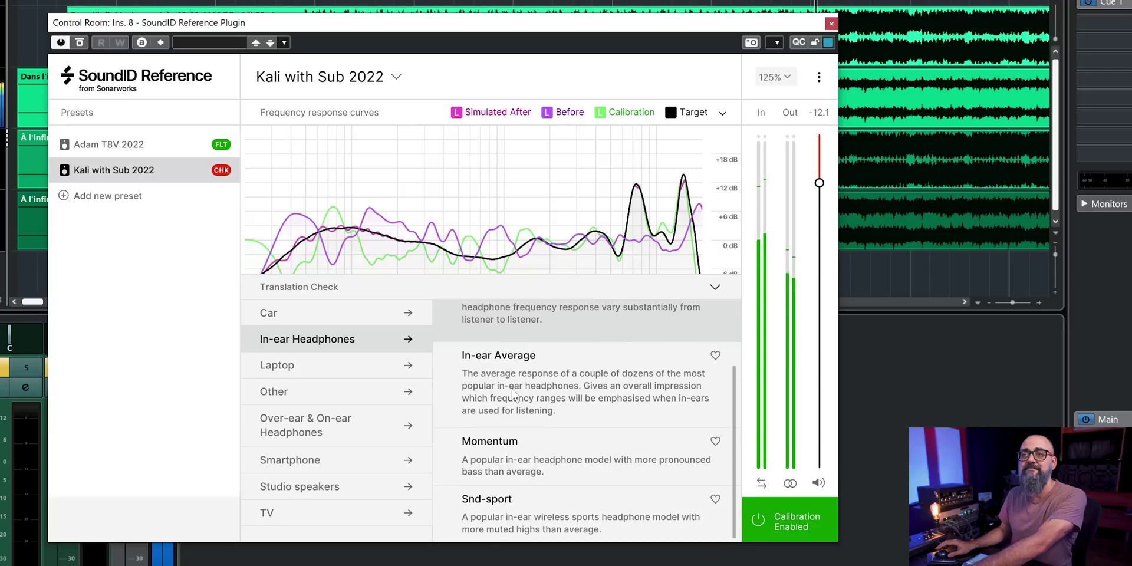
click(342, 365)
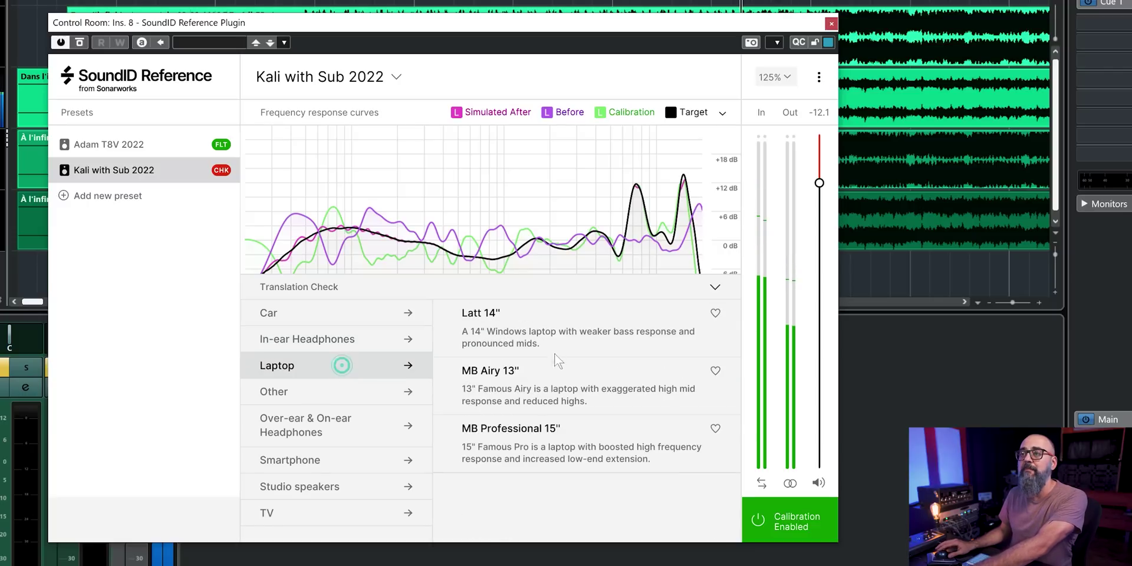
click(550, 316)
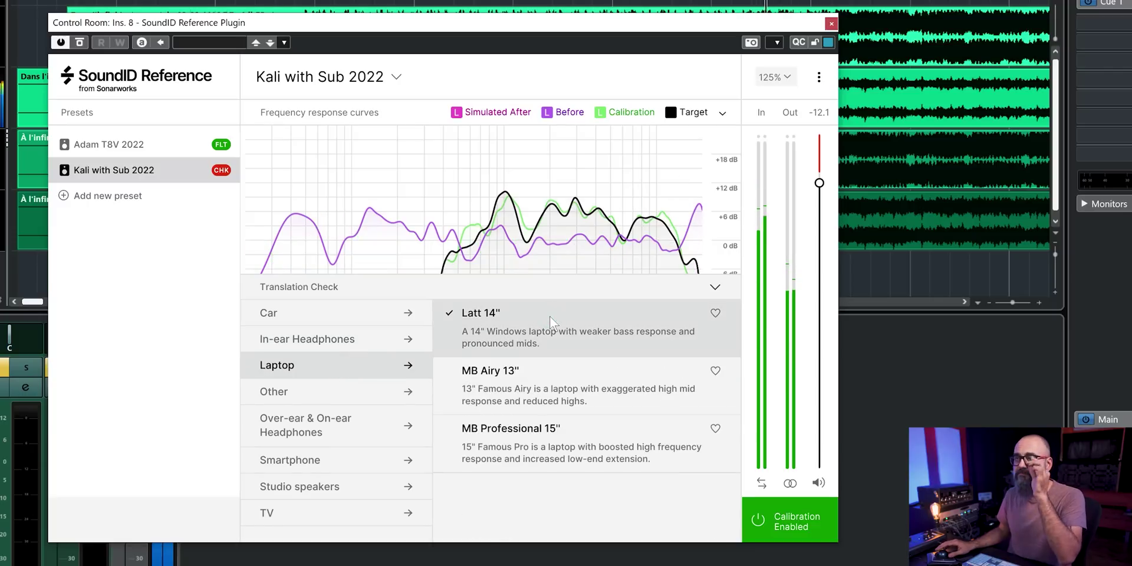
click(563, 380)
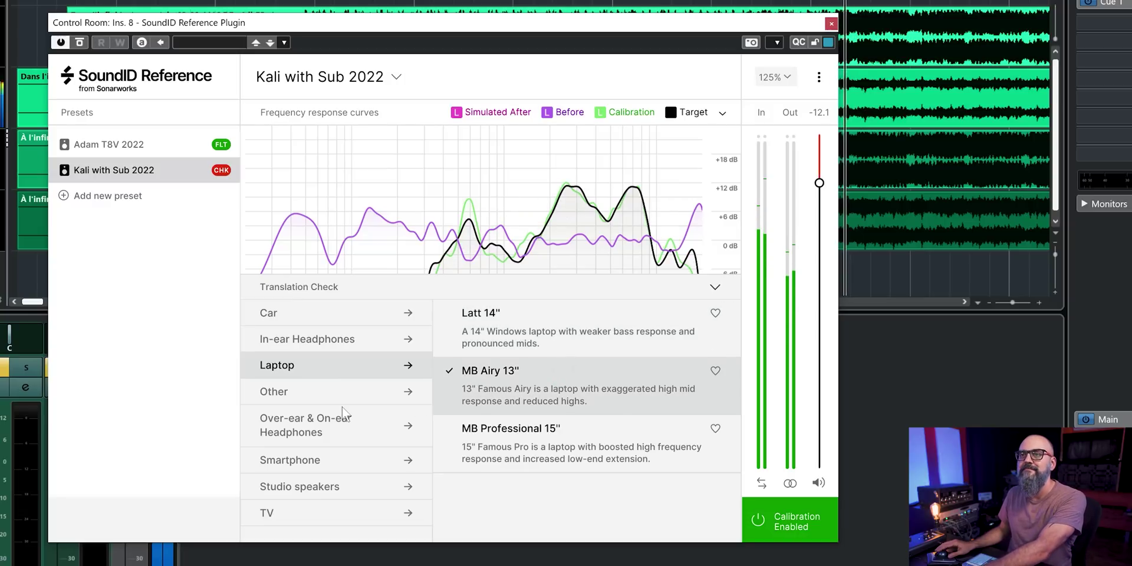
- Apply the Smartphone Average simulation and show the studio speaker models
click(338, 461)
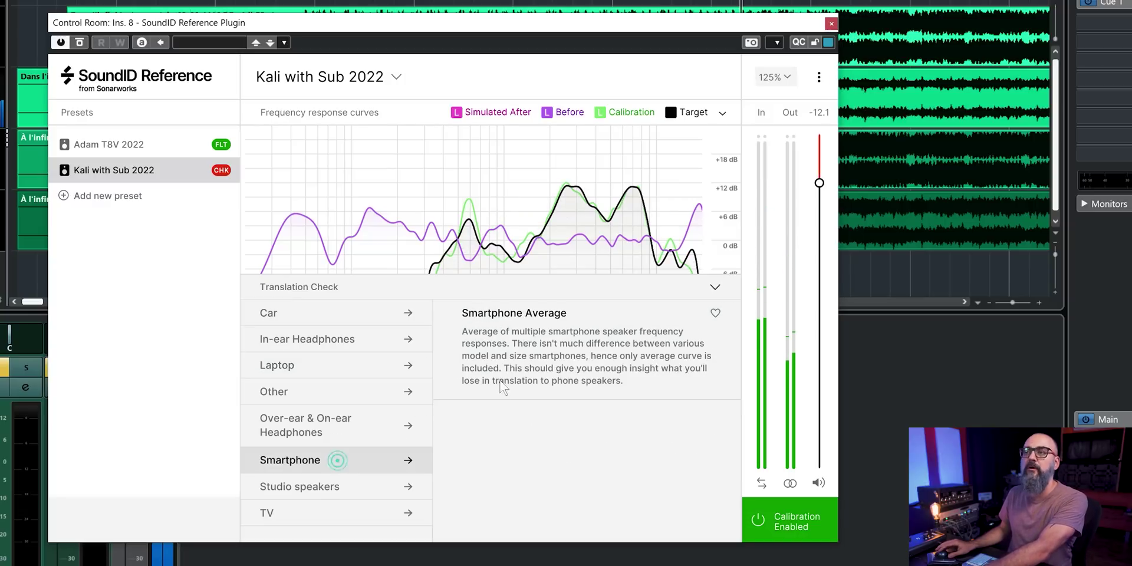
click(514, 342)
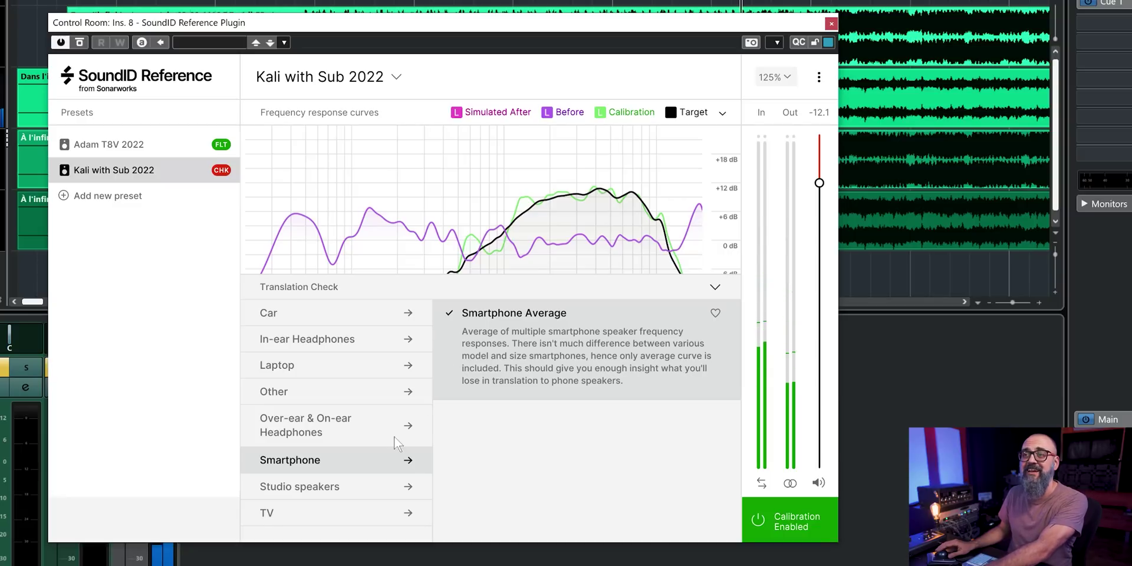
click(349, 488)
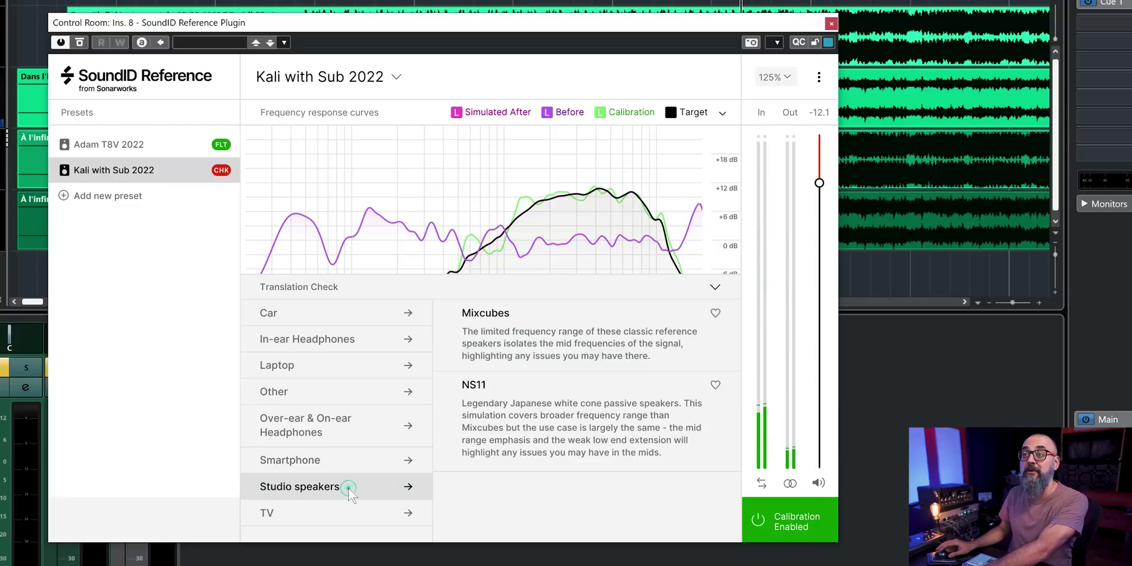
- Play the mix through Mixcubes, then NS11, then the Japanese 46" TV simulation
click(541, 344)
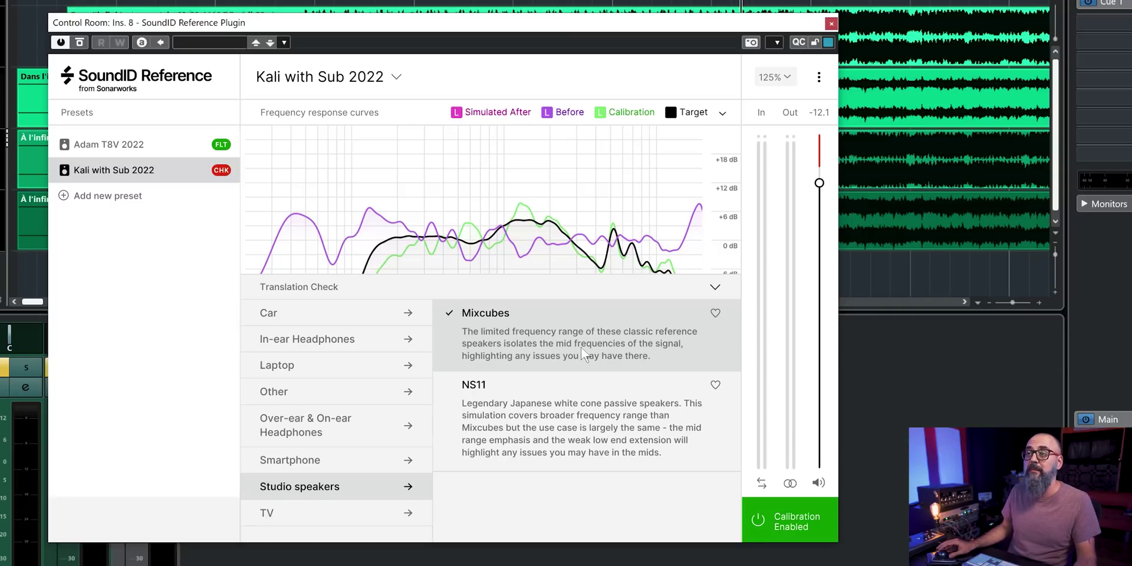
key(space)
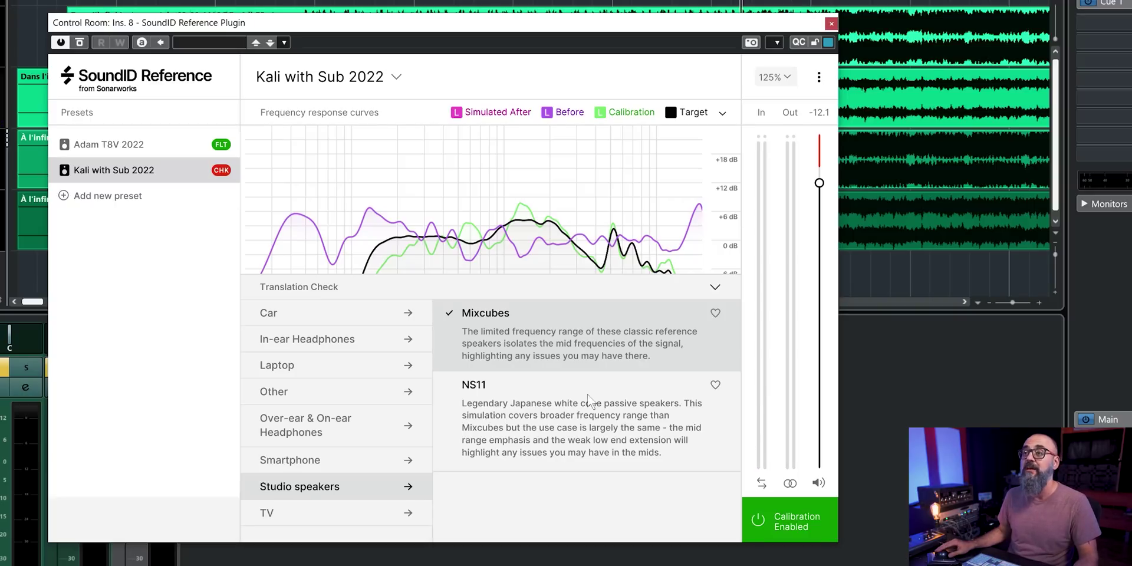
click(580, 411)
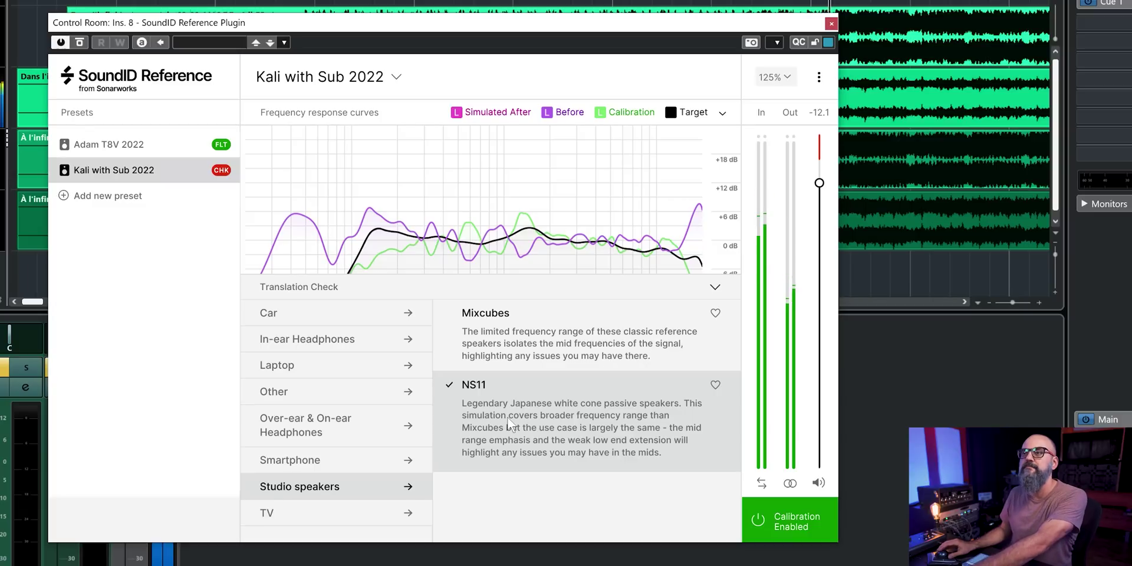
click(342, 515)
click(516, 321)
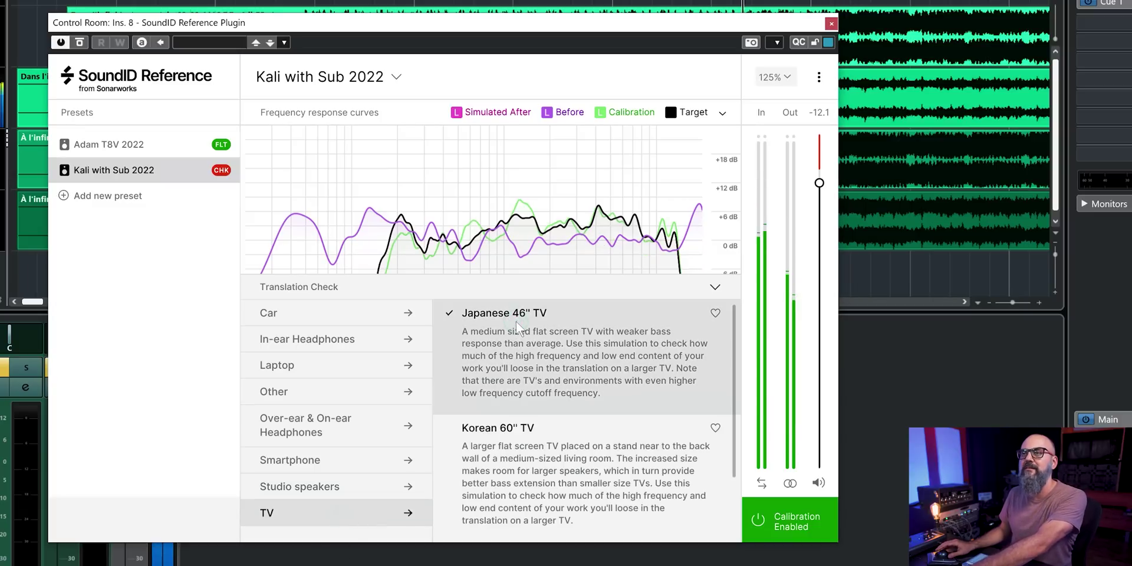
- Try the Korean 60" TV simulation, then reapply NS11 and close the simulation list
click(555, 458)
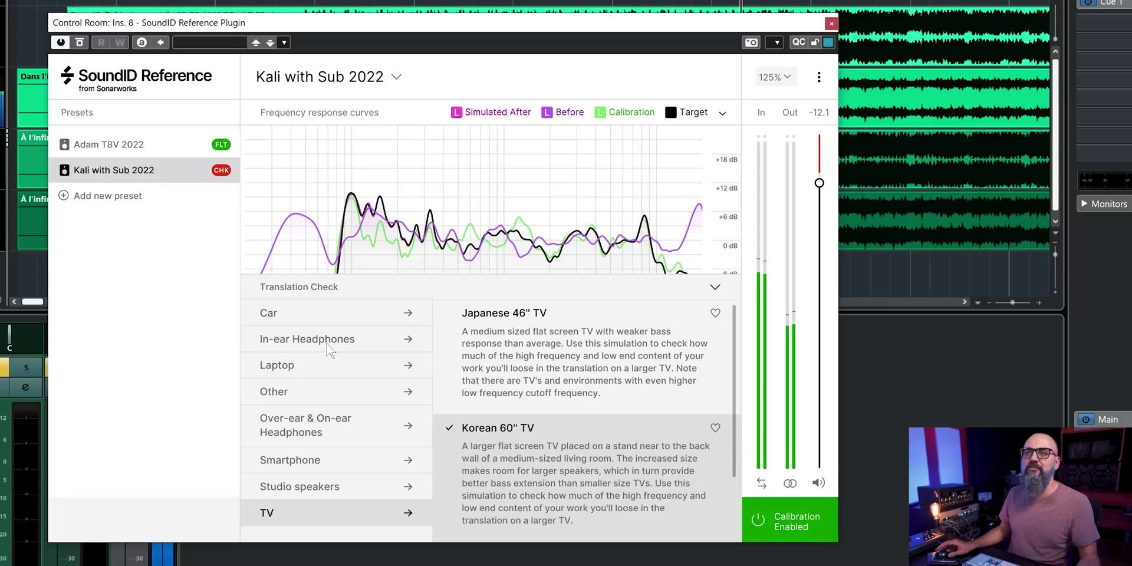
click(330, 288)
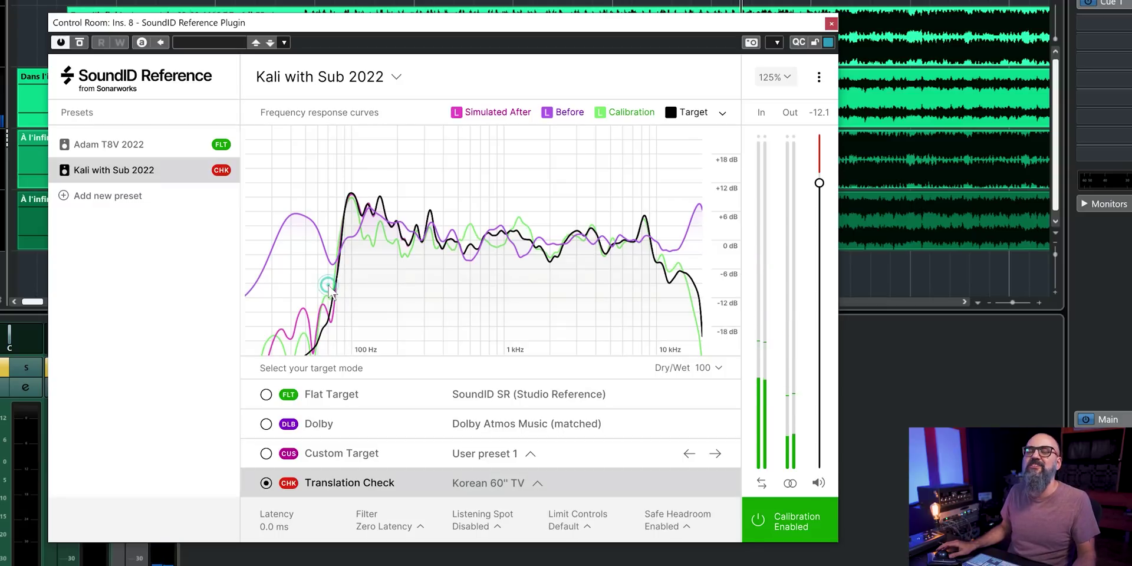
click(517, 482)
click(324, 485)
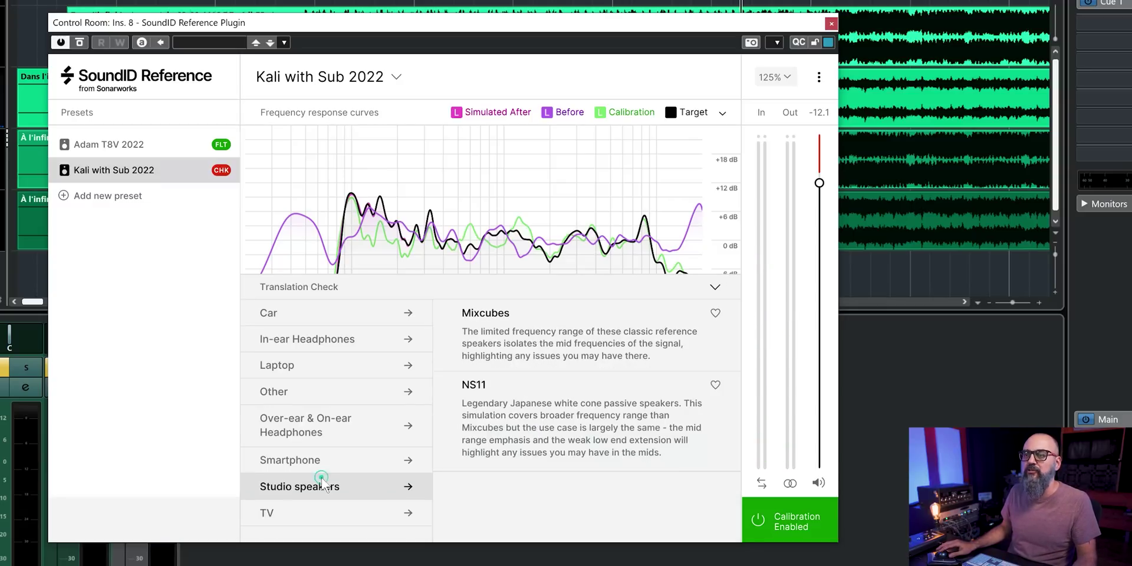
click(553, 411)
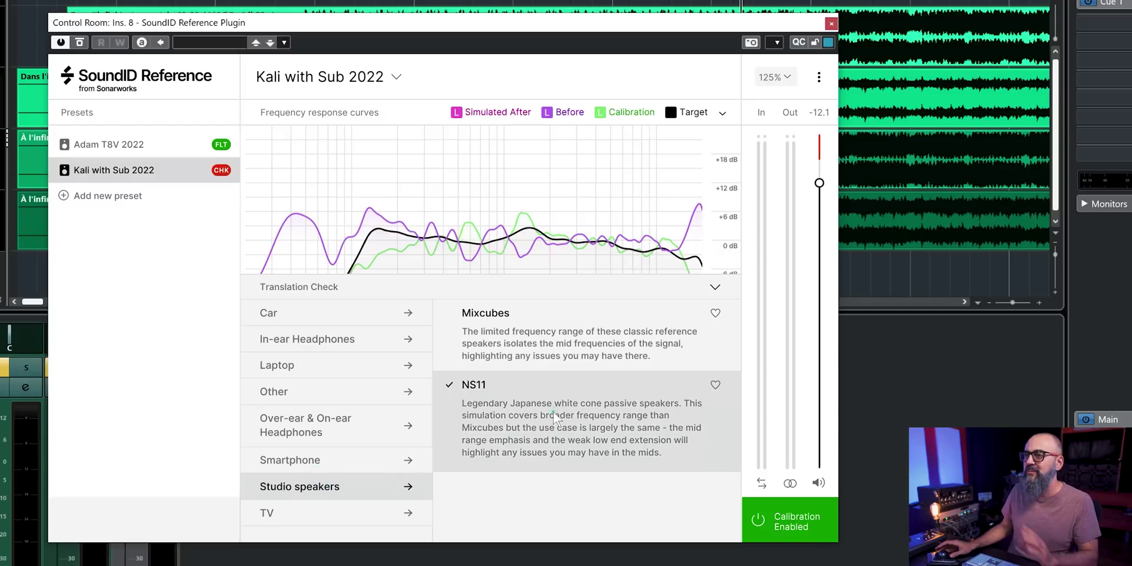
click(164, 318)
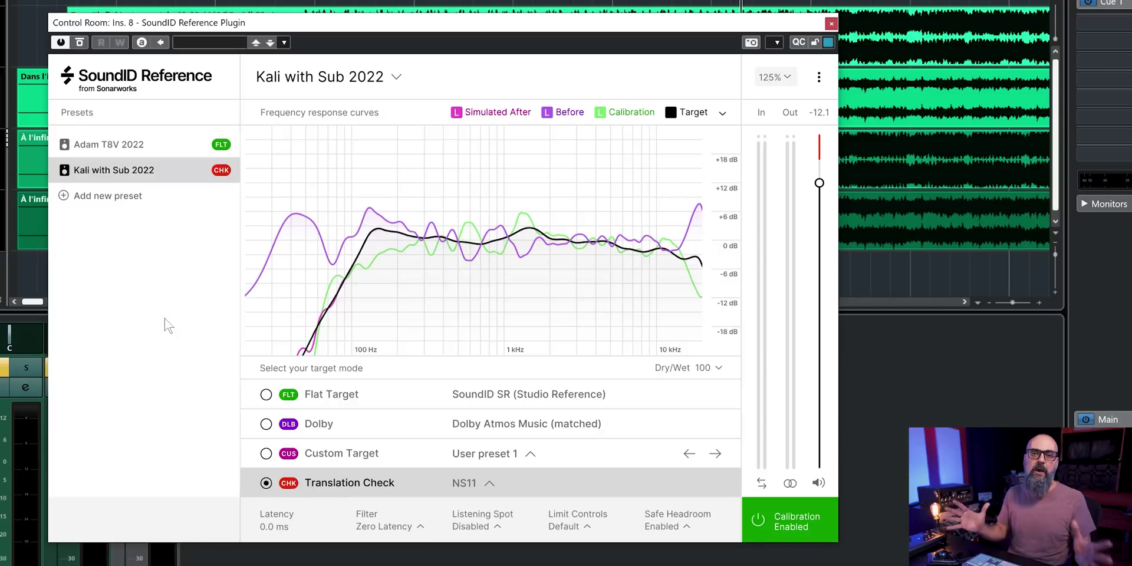
- Switch Kali with Sub 2022 to Flat Target, then toggle Swap channels, Mono and Mute on and back off
click(266, 393)
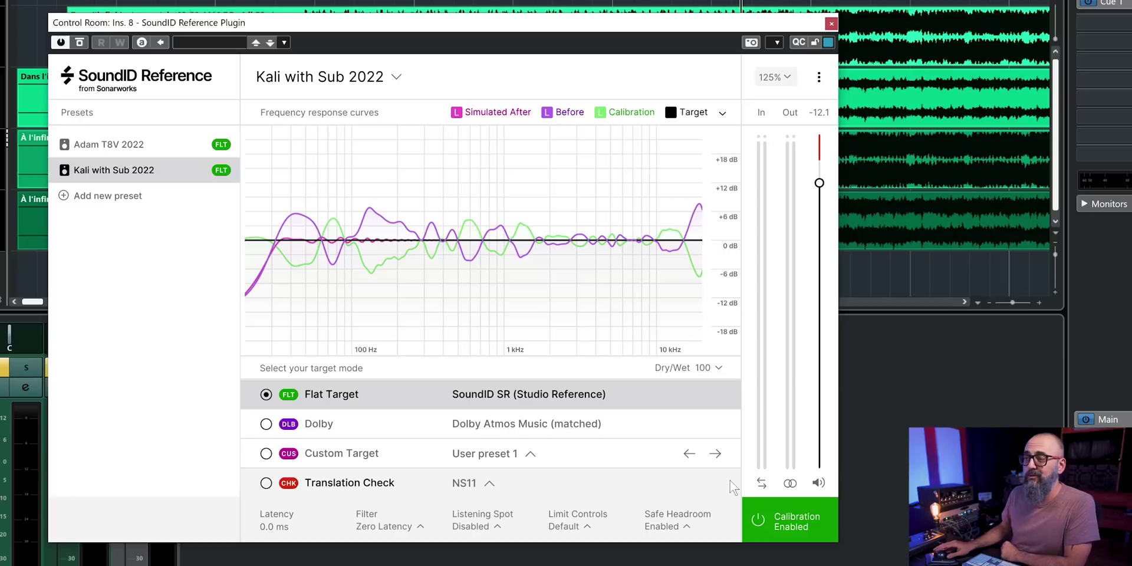
click(762, 483)
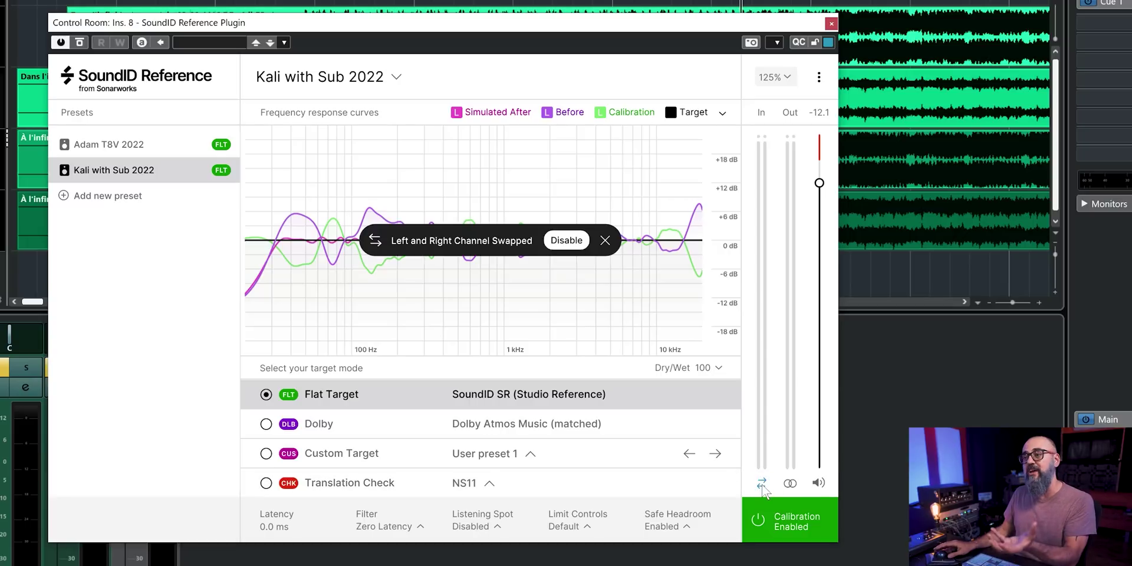
click(762, 484)
click(791, 484)
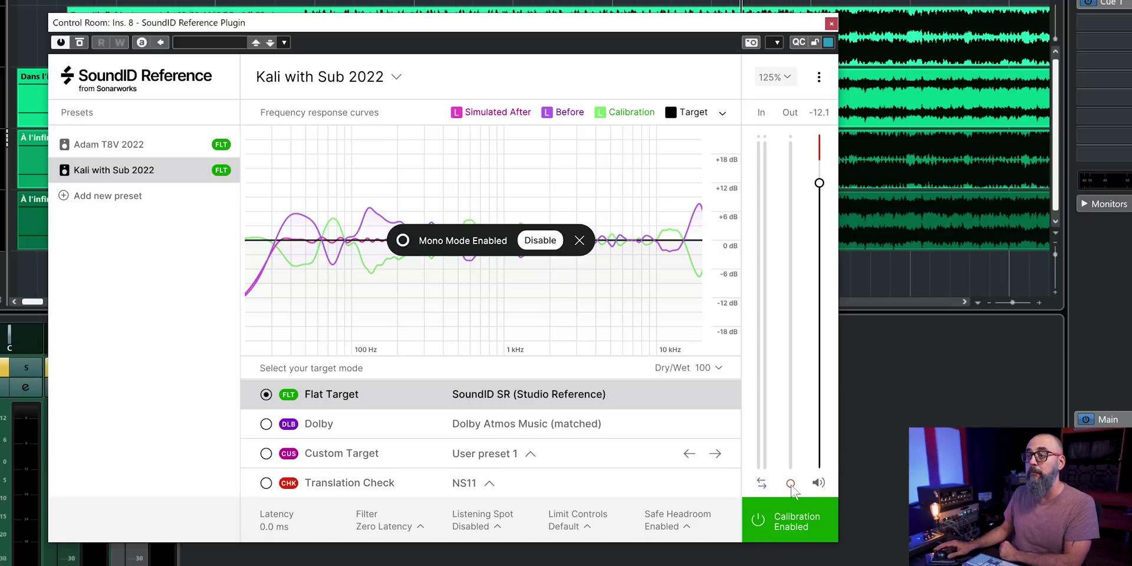
click(791, 483)
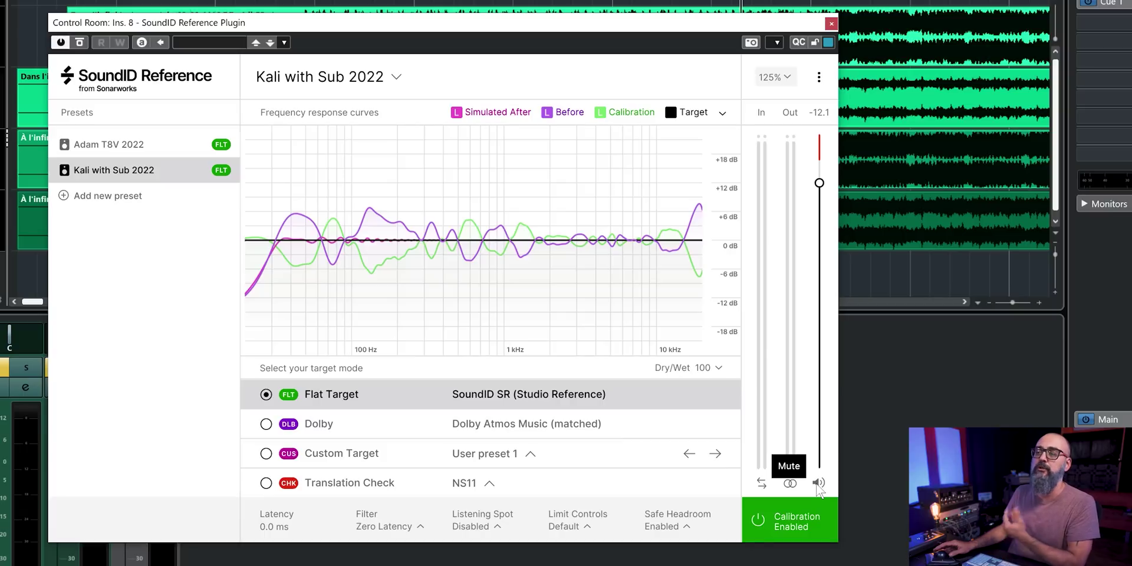
click(819, 483)
click(818, 483)
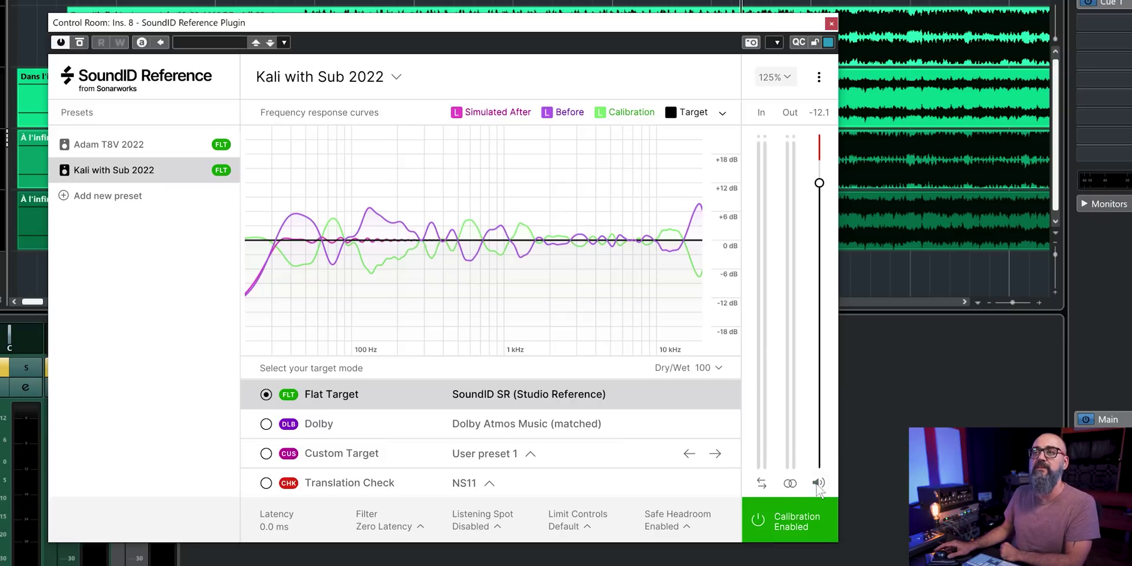